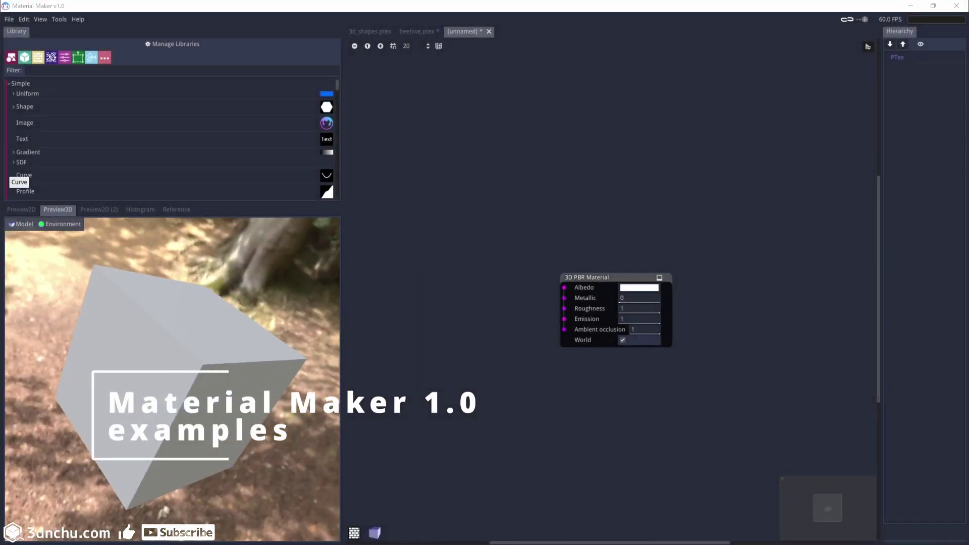
- Load the saved beehive example graph alongside the bundled examples such as dry_earth
right_click(646, 383)
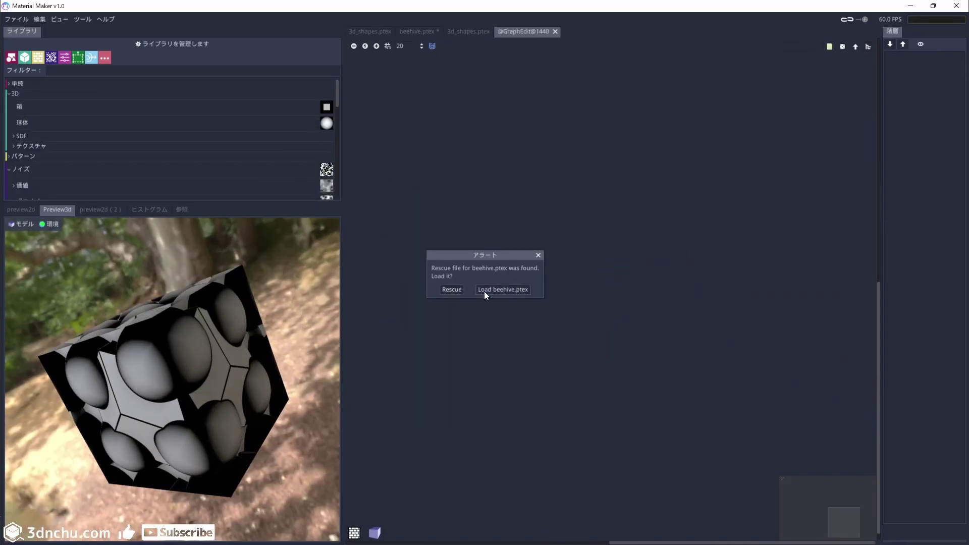
left_click(484, 291)
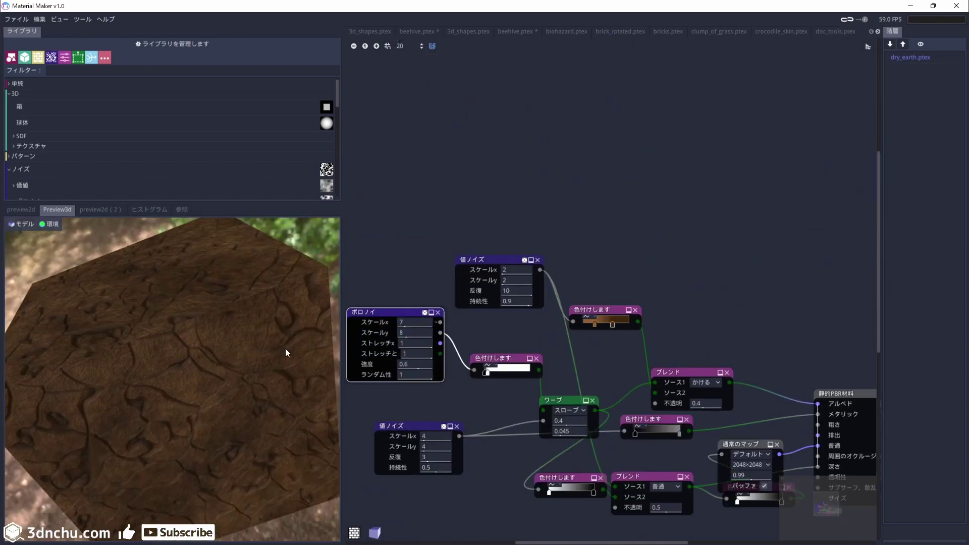
- Apply the dark theme, then browse the halloween, lava, mandala, mandelbrot and planet examples
left_click(40, 21)
left_click(131, 183)
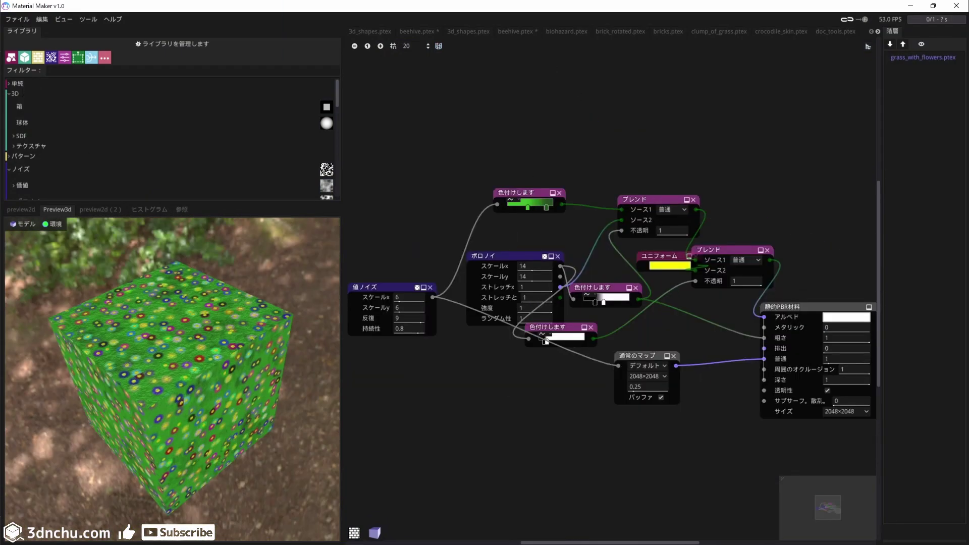
mouse_move(23, 236)
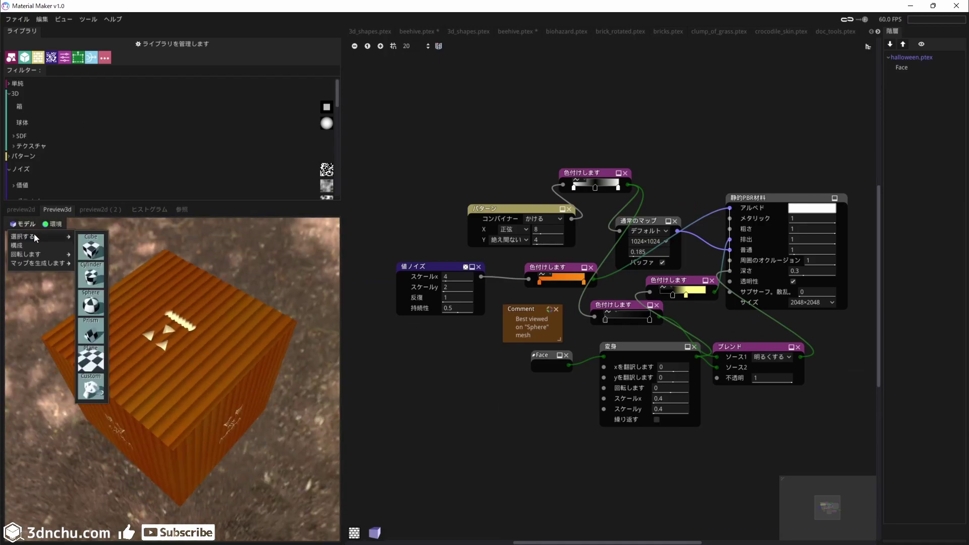
left_click(22, 223)
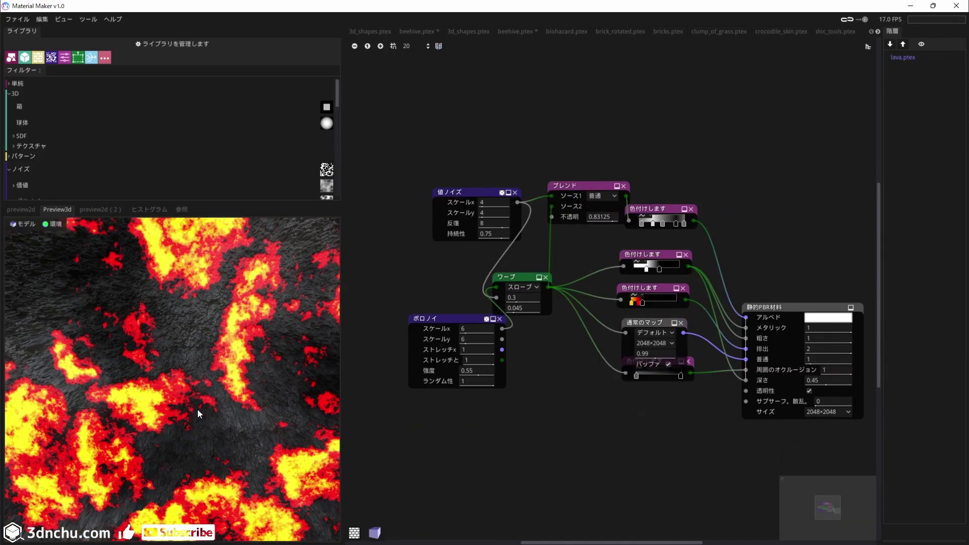
left_click_drag(259, 373, 223, 364)
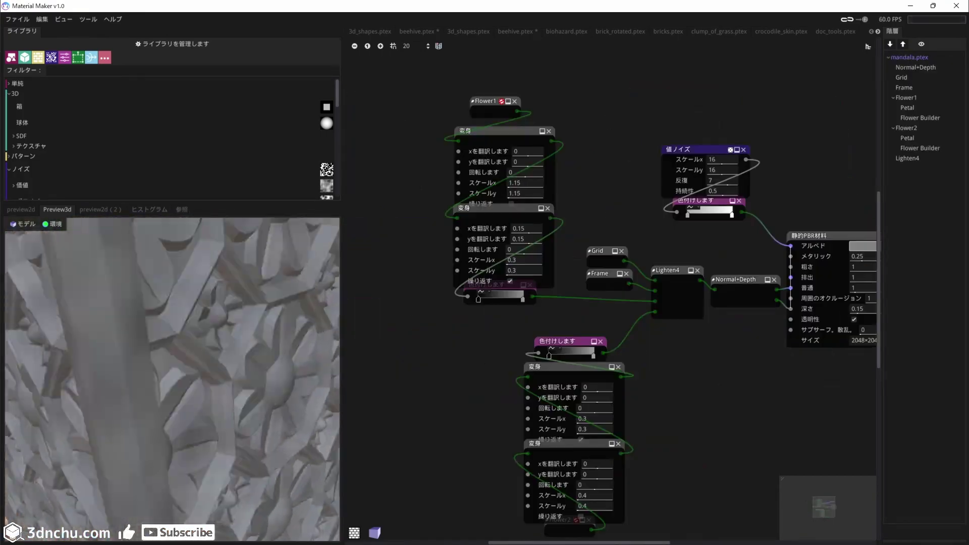
right_click(444, 210)
scroll(411, 268, "down", 2)
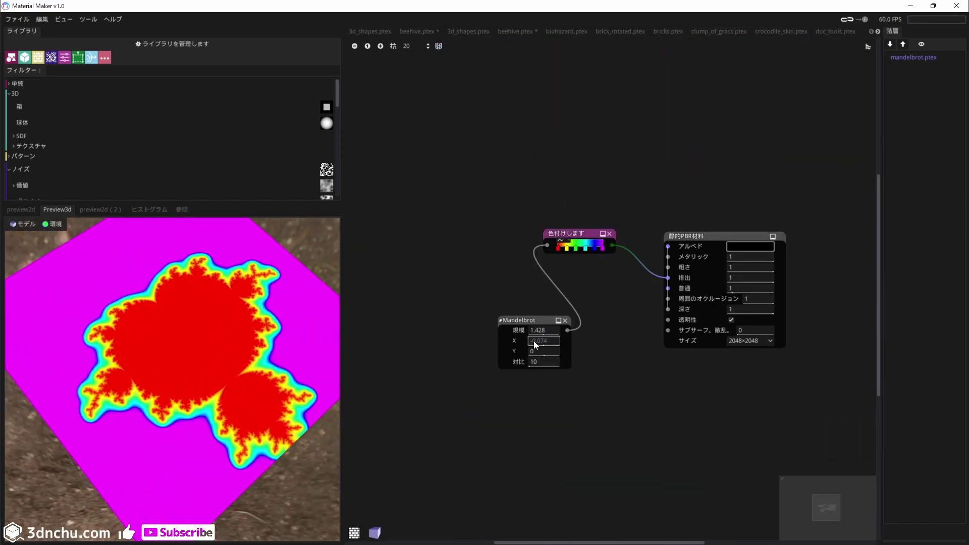
left_click_drag(551, 368, 230, 392)
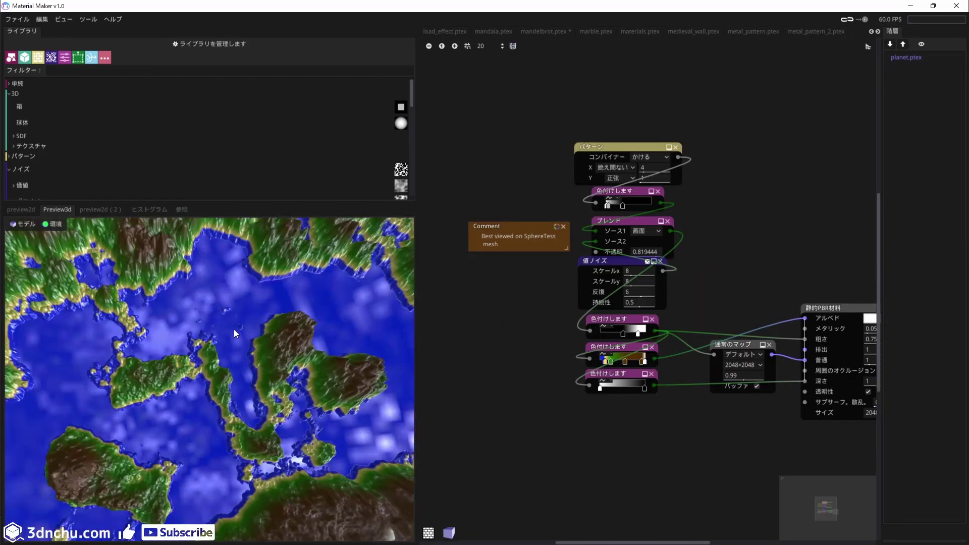
- Preview planet on a Sphere, view wooden_floor, then open File > Load from website
left_click(23, 224)
left_click(54, 234)
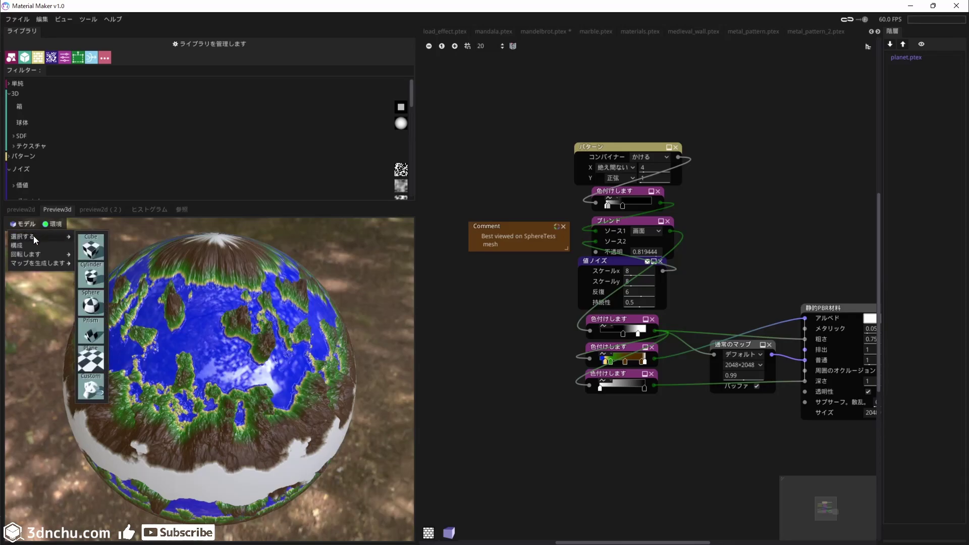
left_click(91, 359)
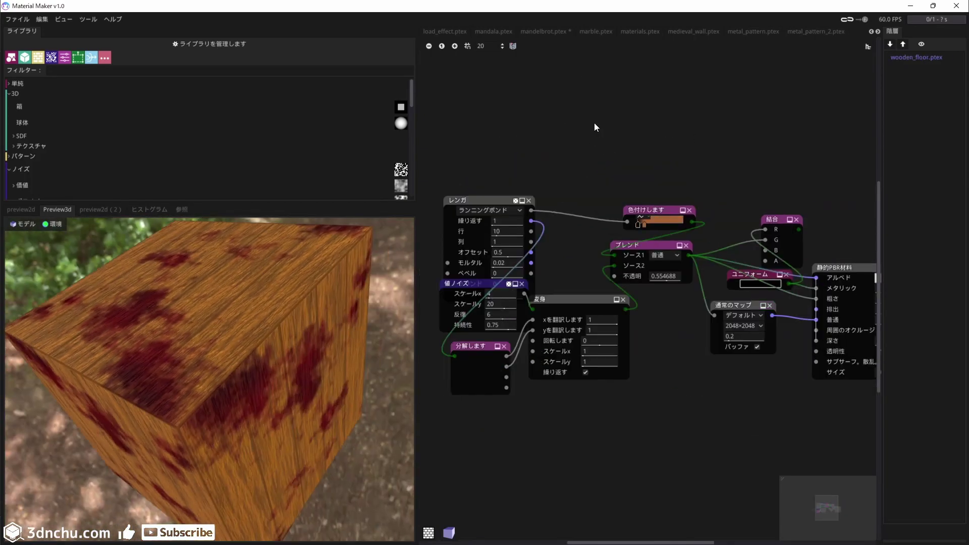
left_click(45, 19)
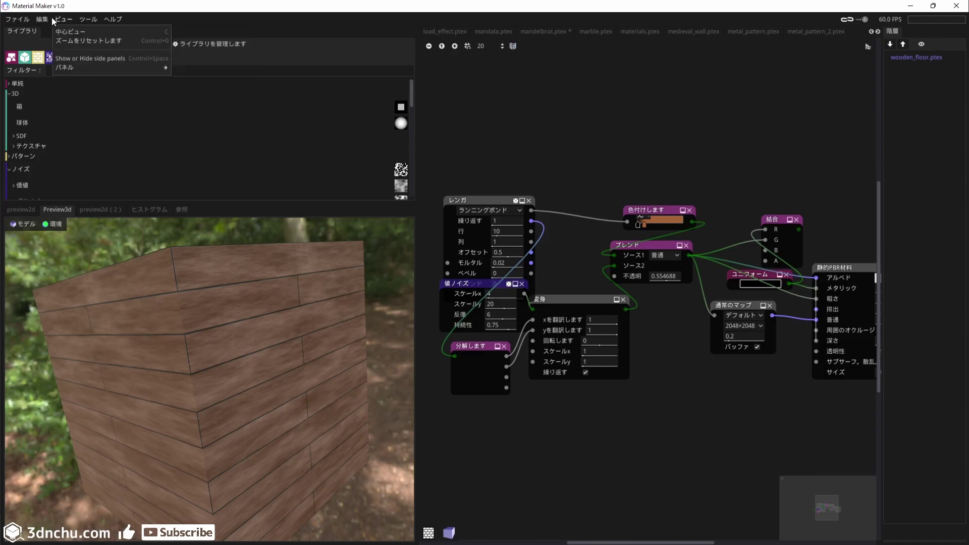
left_click(56, 56)
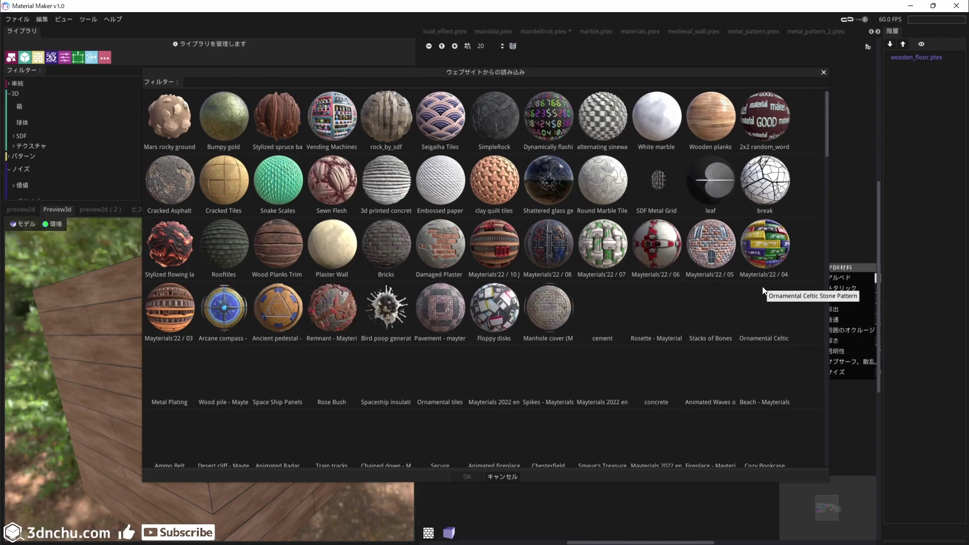
- Load the Vending Machines material from the website list and zoom around its graph and cube
left_click(334, 126)
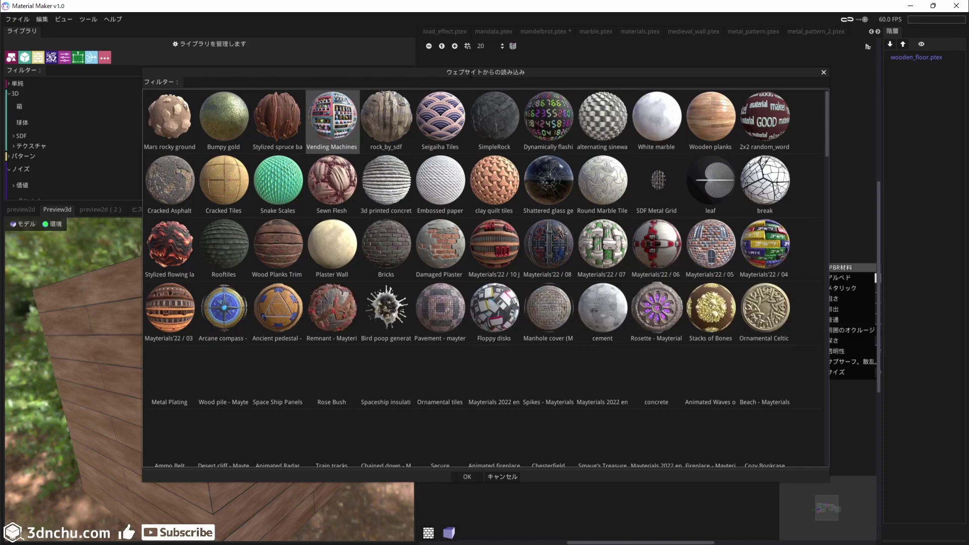
left_click(468, 477)
scroll(658, 287, "down", 3)
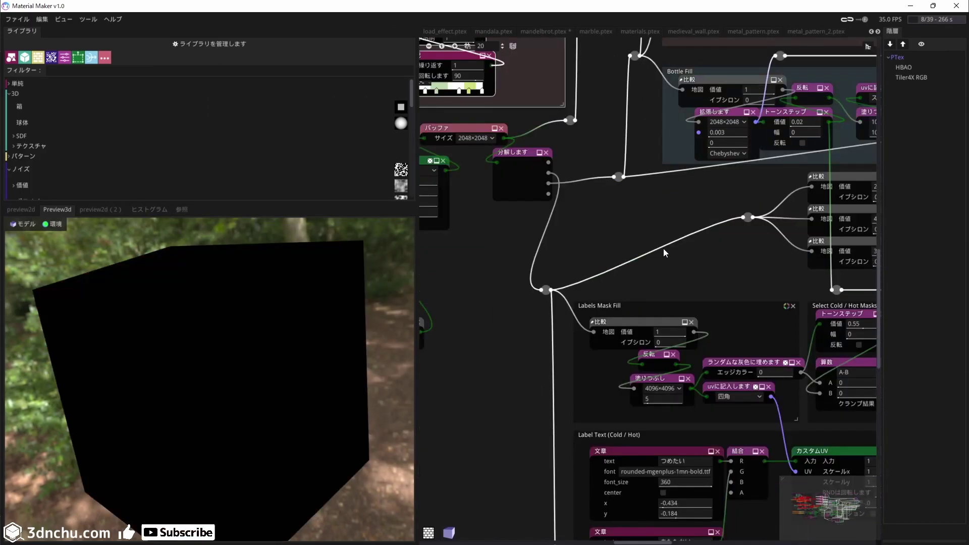
scroll(641, 247, "down", 3, "ctrl")
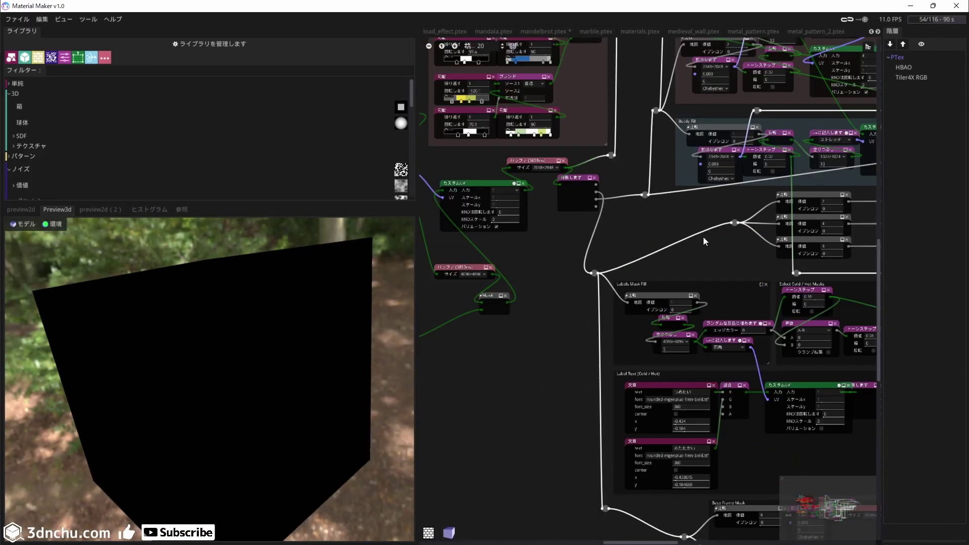
scroll(617, 386, "down", 3, "ctrl")
scroll(729, 392, "down", 2, "ctrl")
scroll(728, 393, "up", 3, "ctrl")
scroll(512, 320, "down", 1, "ctrl")
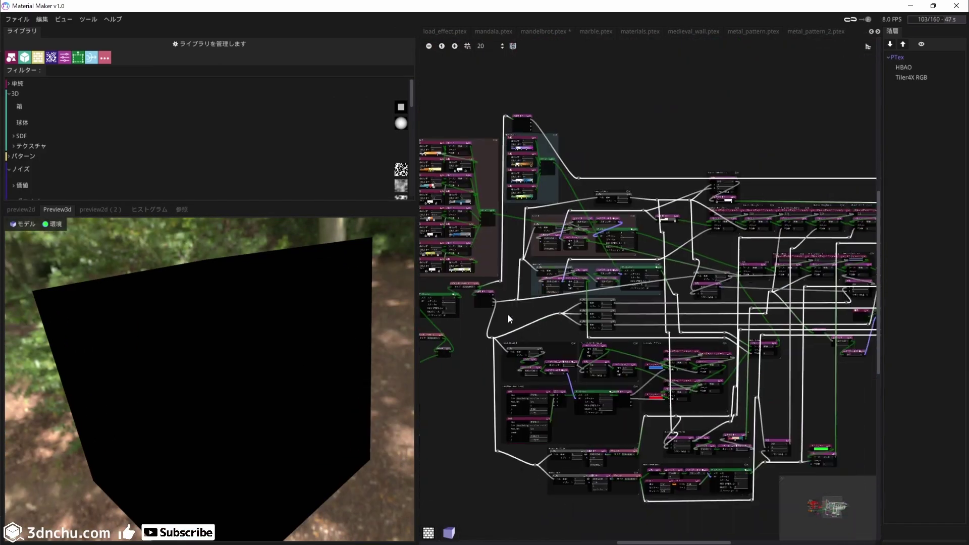
mouse_move(166, 389)
left_mouse_down()
mouse_move(191, 394)
mouse_move(201, 375)
left_mouse_up()
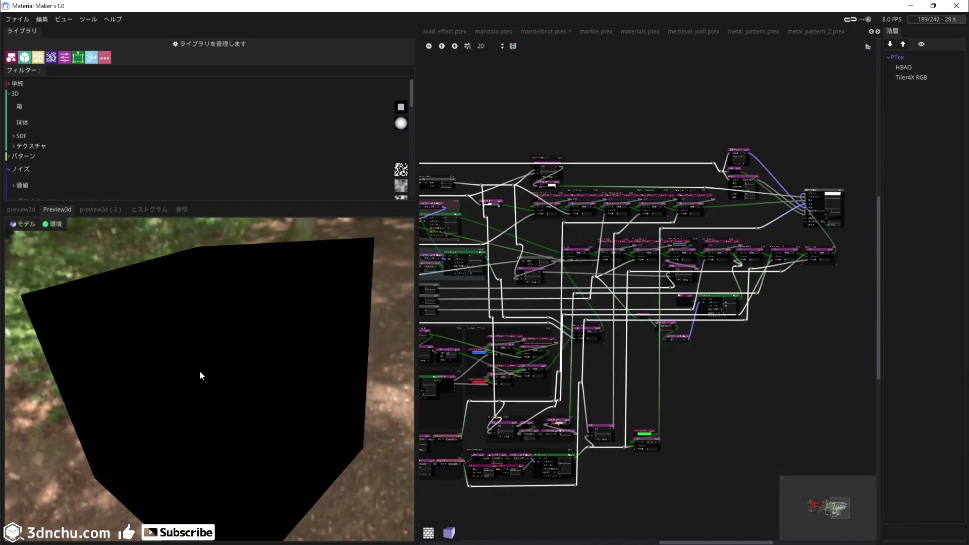
- Check the 2D and 3D previews and environments, then reopen the Load from website browser
left_click(94, 210)
left_click(58, 210)
left_click(63, 214)
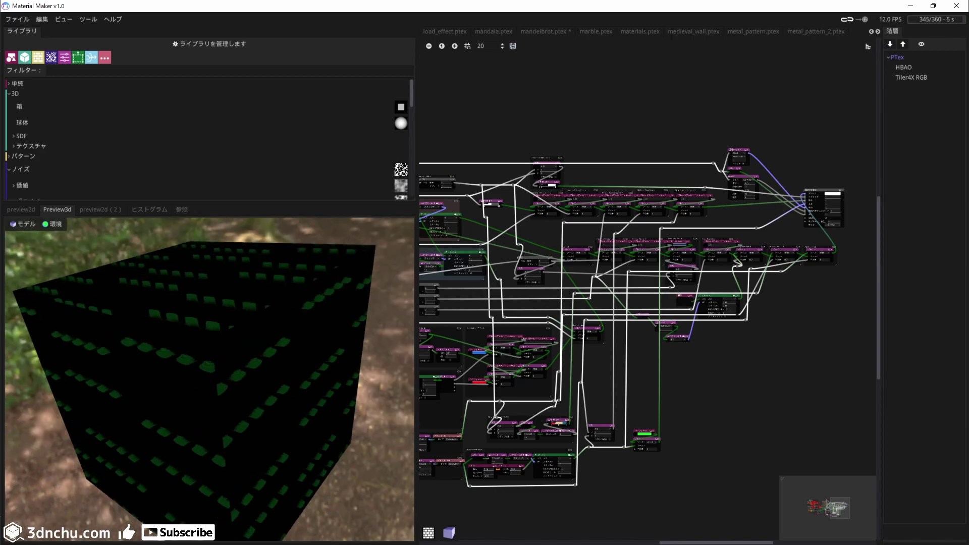
scroll(233, 401, "up", 5)
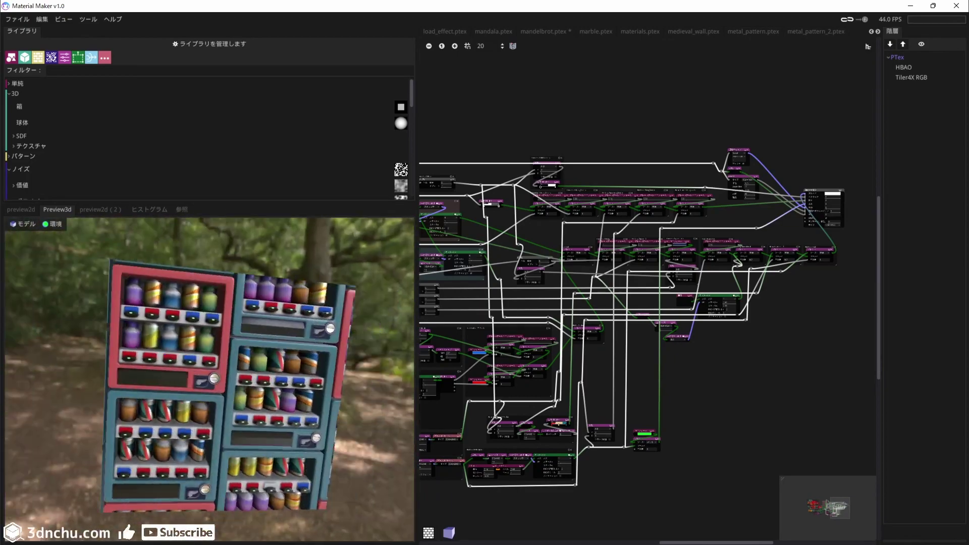
left_click(18, 20)
left_click(41, 56)
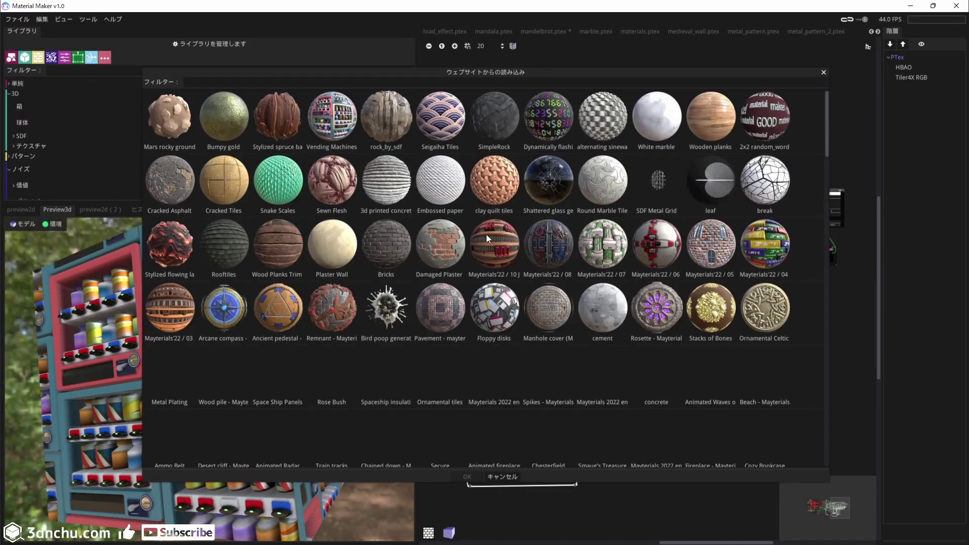
- Load the Floppy disks material from the website and turn its preview cube
double_click(506, 313)
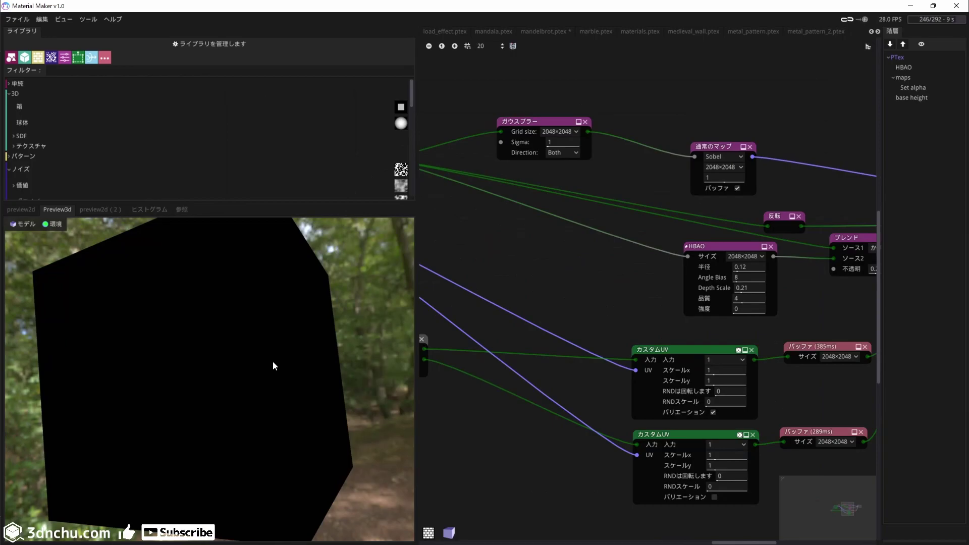
left_click_drag(286, 352, 273, 355)
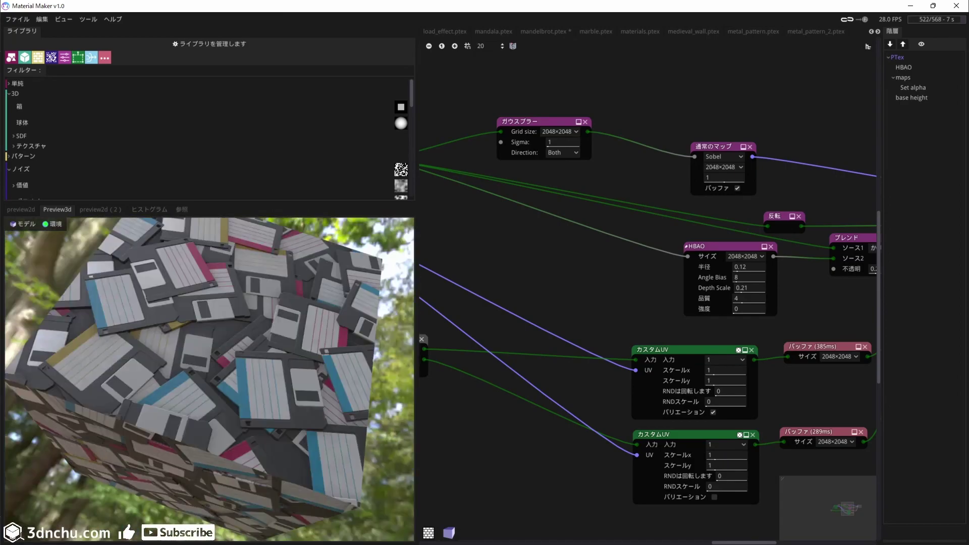
scroll(628, 290, "down", 5)
scroll(627, 287, "up", 3)
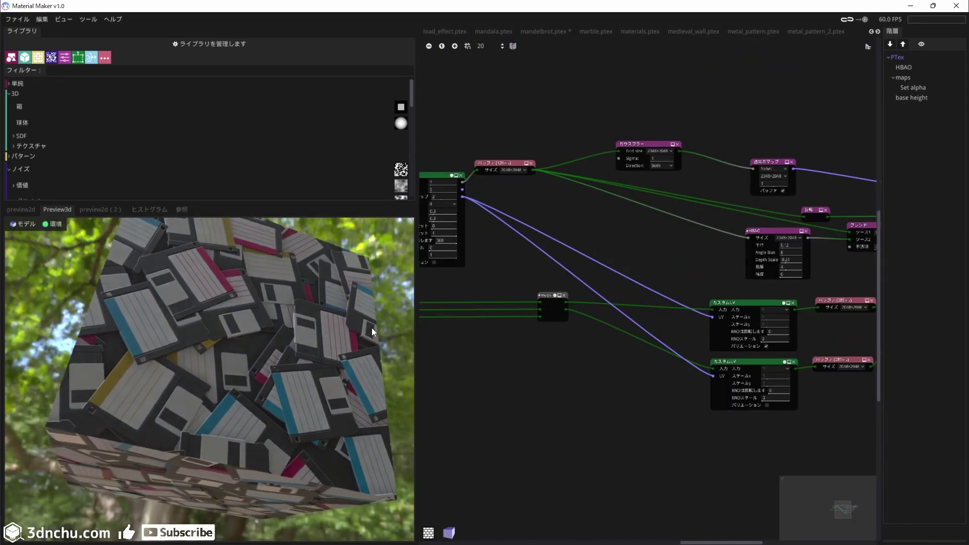
- Load the Animated fireplace material from the website collection and rotate its preview
left_click(17, 19)
left_click(40, 61)
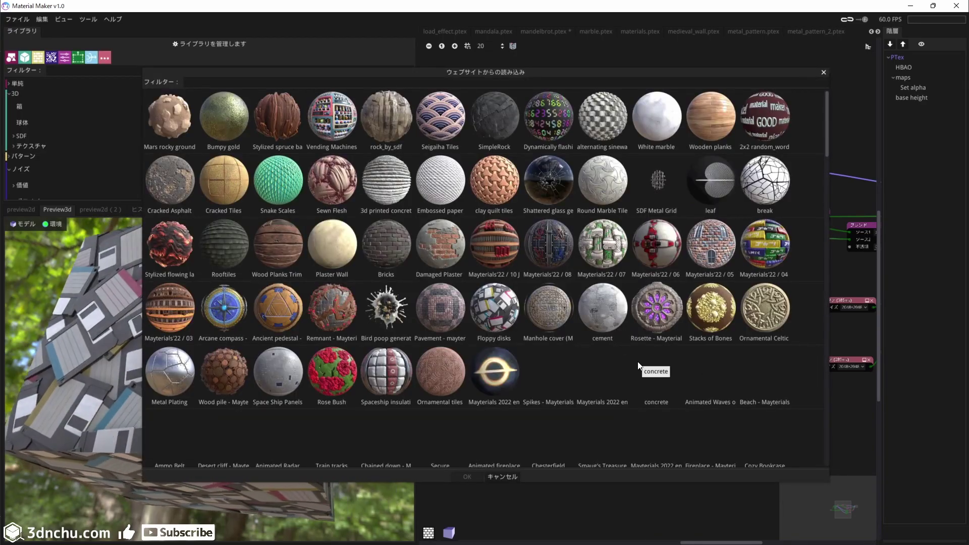
scroll(640, 366, "down", 5)
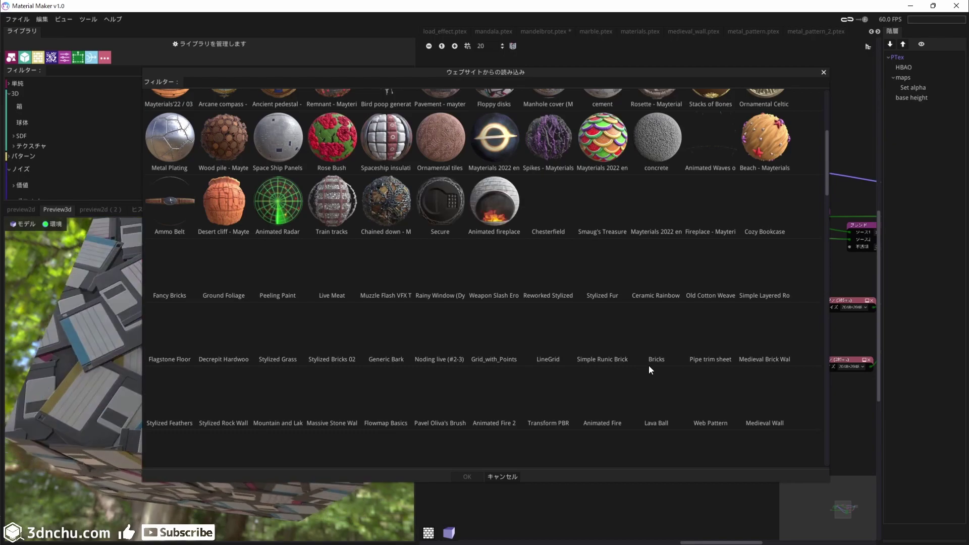
double_click(495, 204)
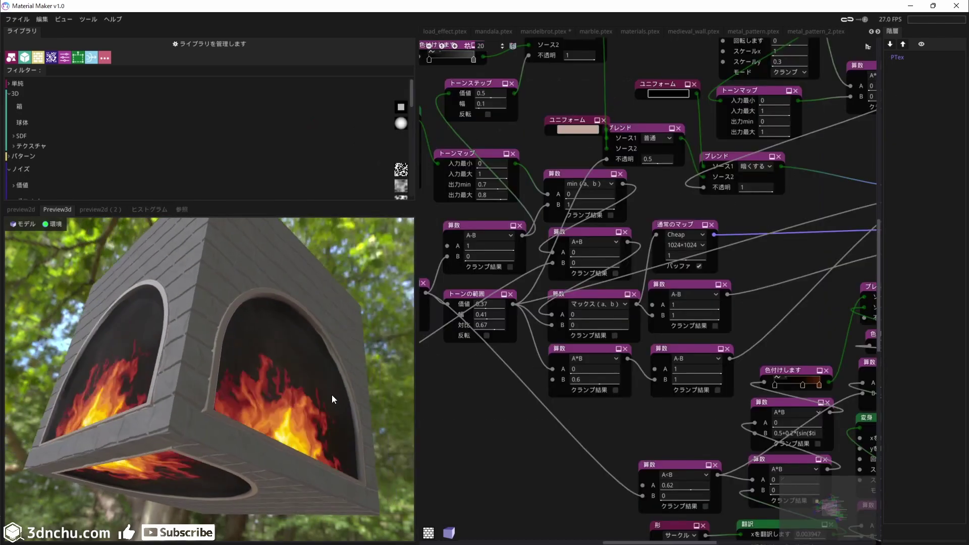
left_click_drag(333, 399, 228, 392)
- Set the preview model rotation to Medium speed
left_click(28, 226)
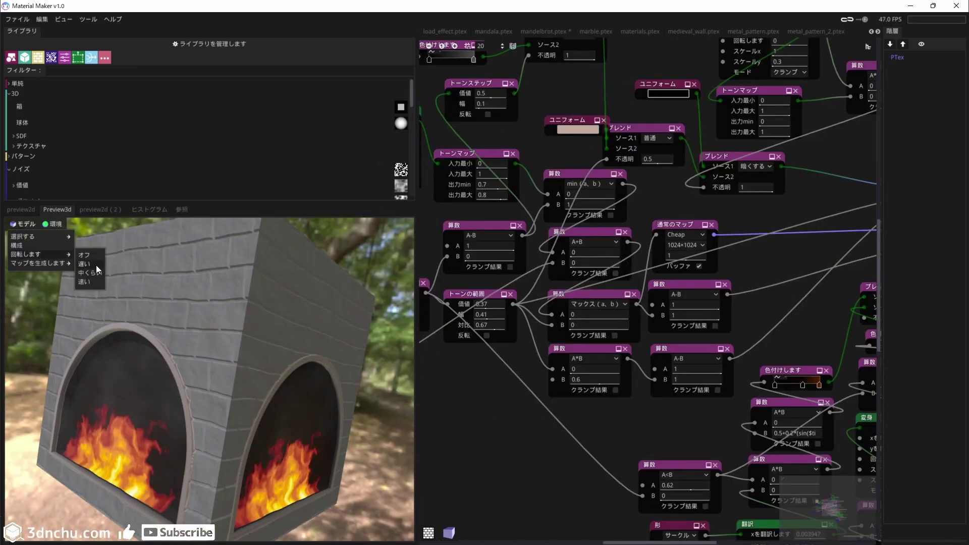
left_click(98, 271)
left_click(17, 19)
- Load the Fireplace - Mayterials stone fireplace material from the website collection
left_click(40, 52)
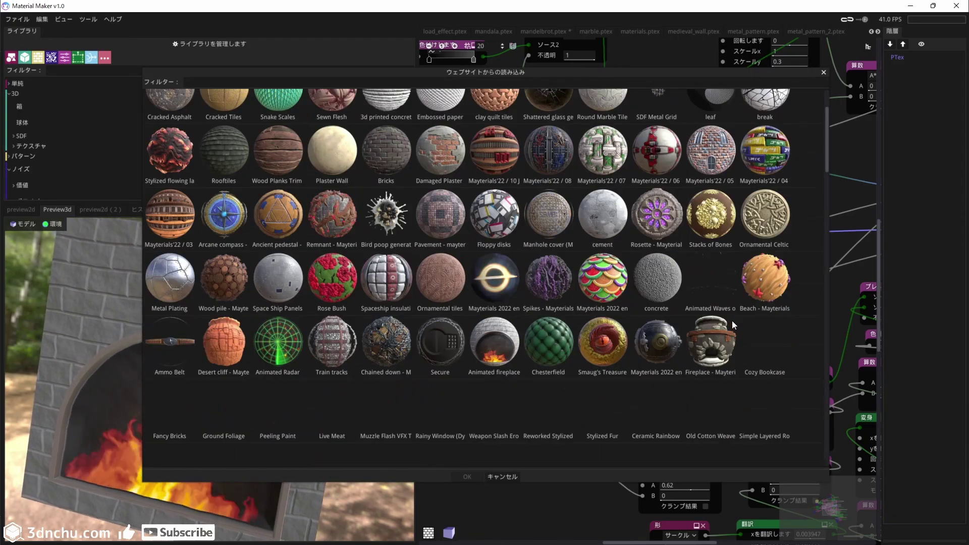
scroll(753, 259, "down", 2)
scroll(748, 283, "down", 1)
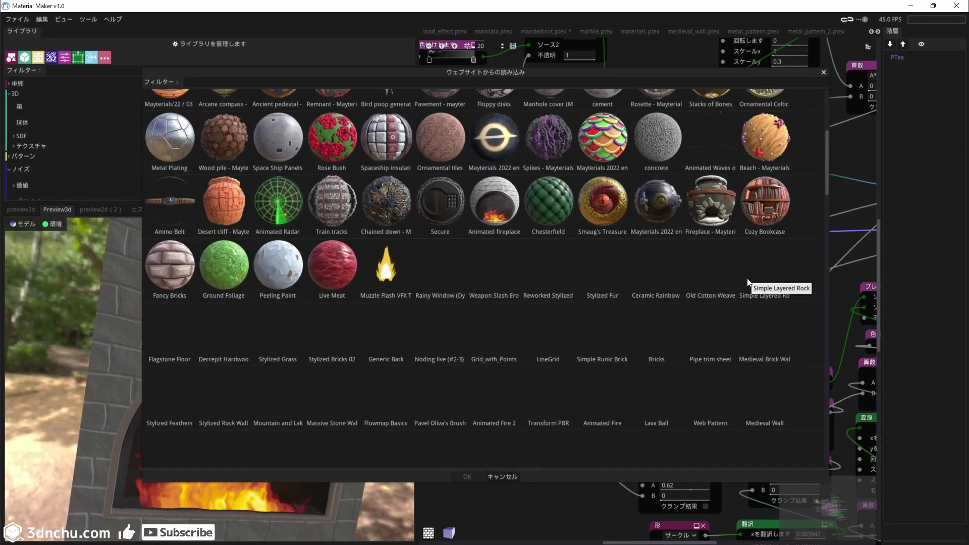
left_click(717, 219)
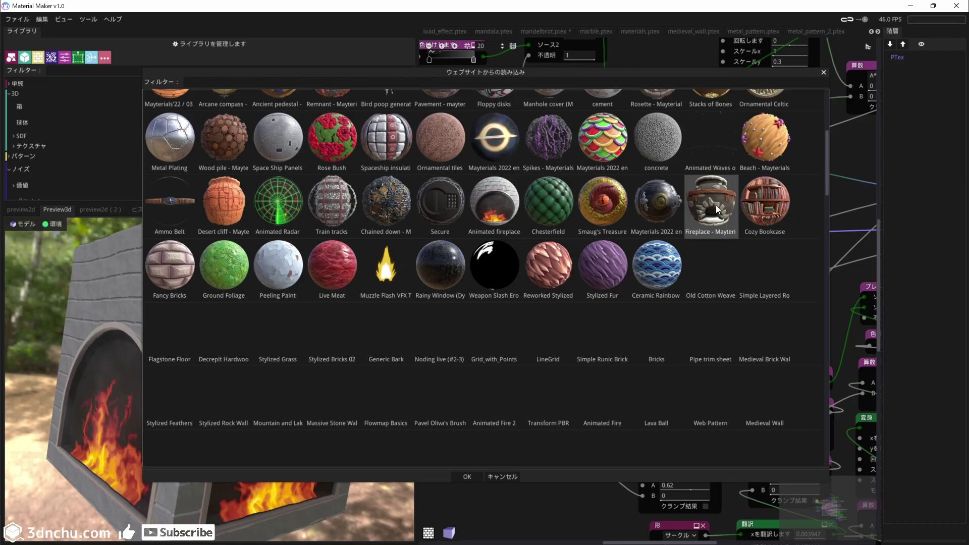
double_click(717, 208)
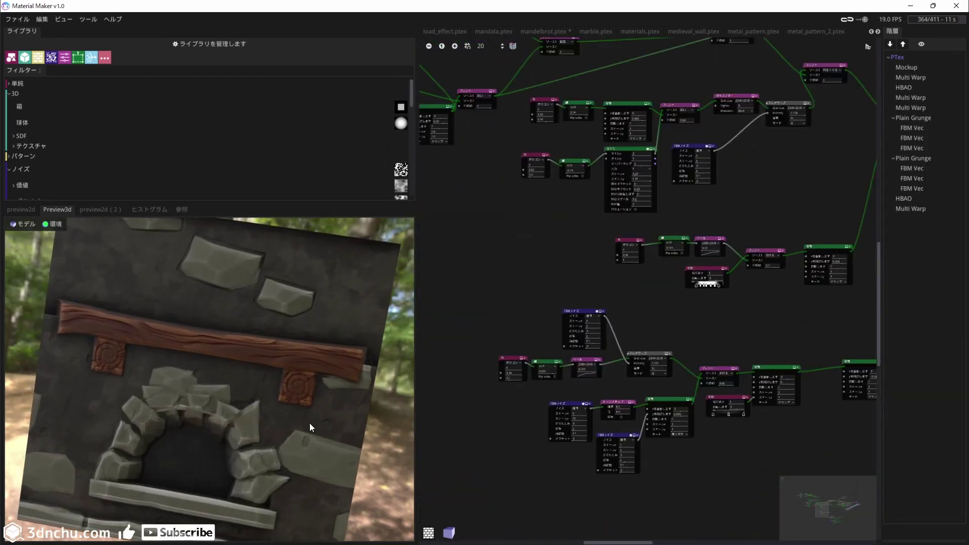
- Enlarge the 3D preview area and tumble the fireplace cube to inspect it
left_click_drag(310, 428, 283, 376)
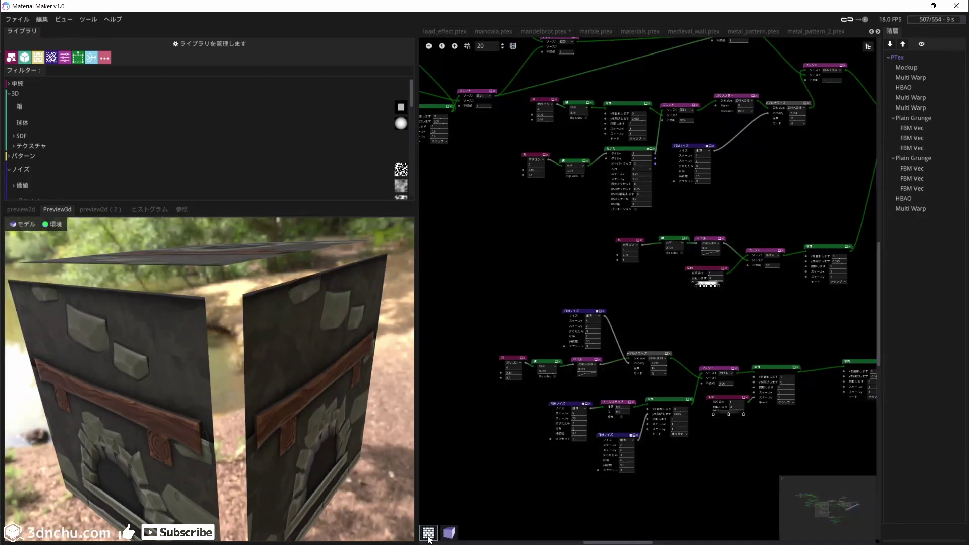
middle_click_drag(799, 450, 688, 466)
scroll(343, 171, "down", 2)
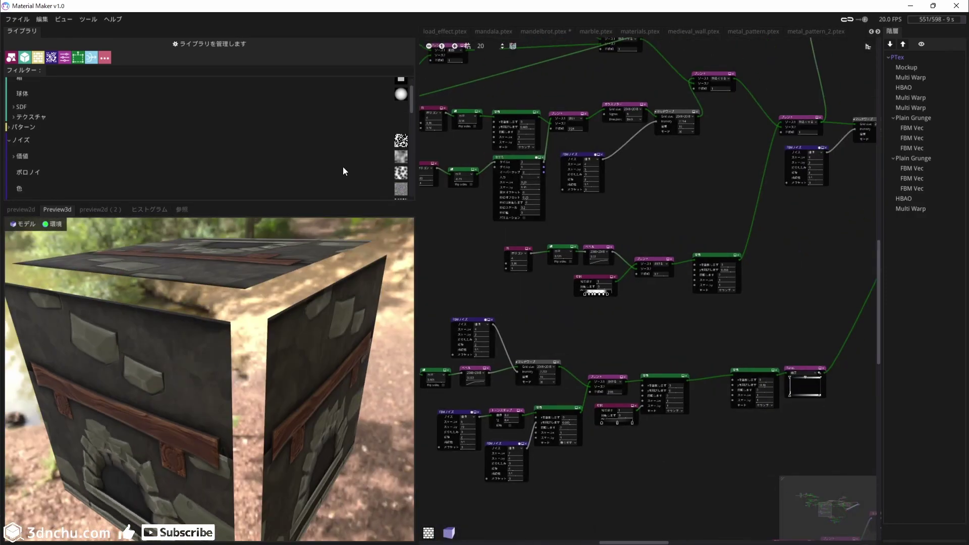
left_click_drag(333, 206, 333, 158)
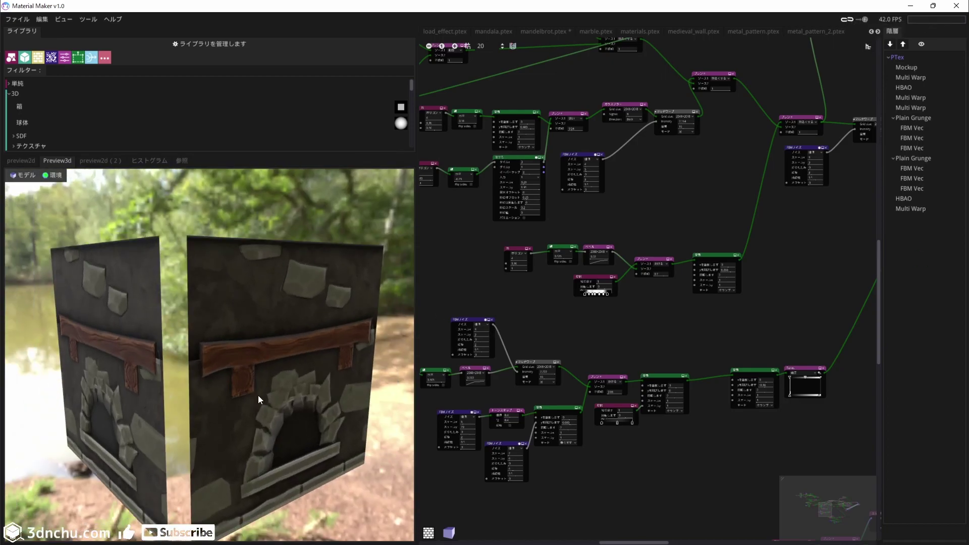
left_click_drag(247, 395, 47, 174)
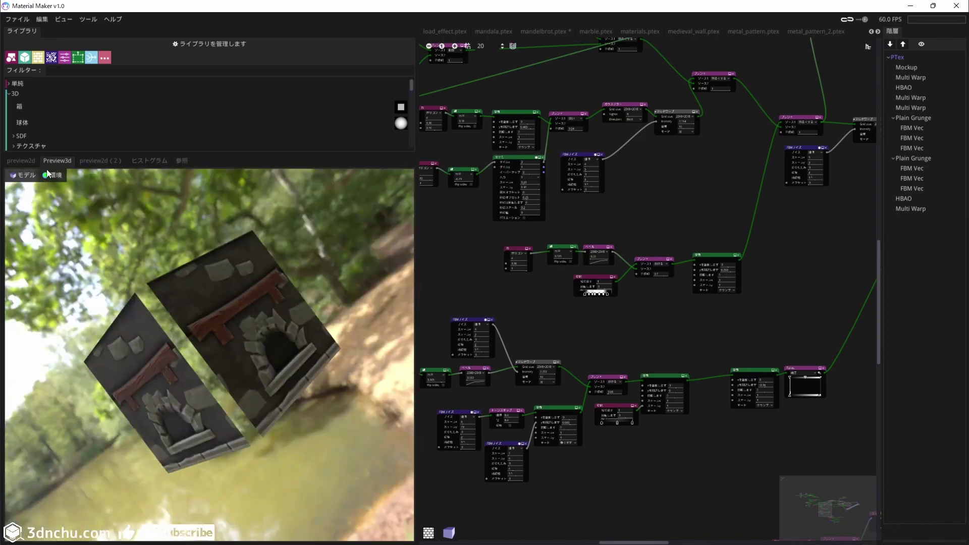
- Load Mayterials'22 / 03 Western from the website and view its facade diagonally on the cylinder
left_click(18, 20)
left_click(101, 145)
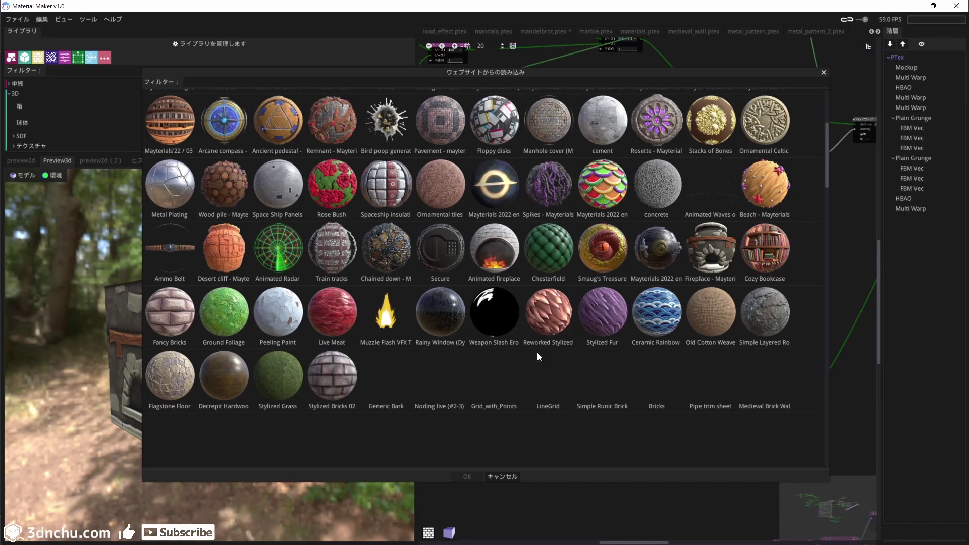
scroll(659, 398, "up", 3)
scroll(719, 179, "down", 3)
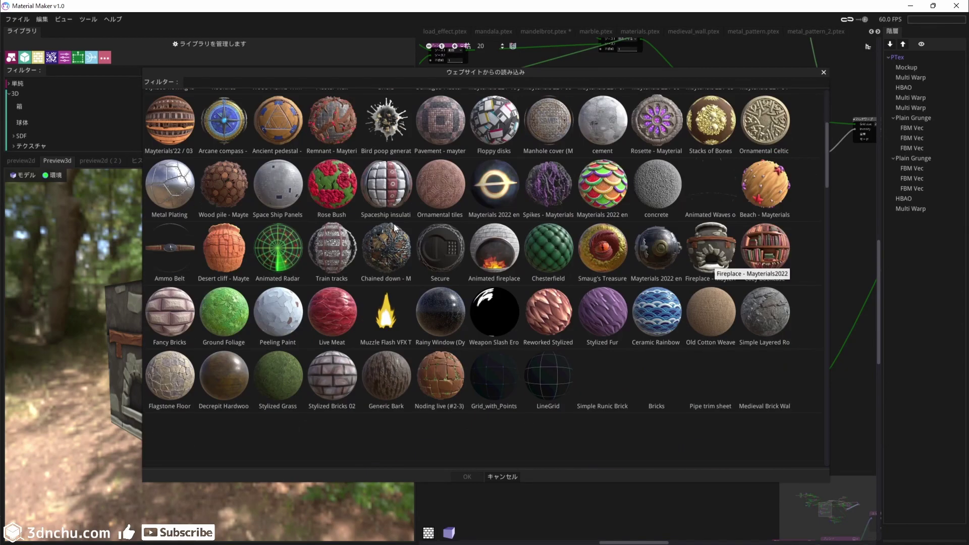
double_click(170, 121)
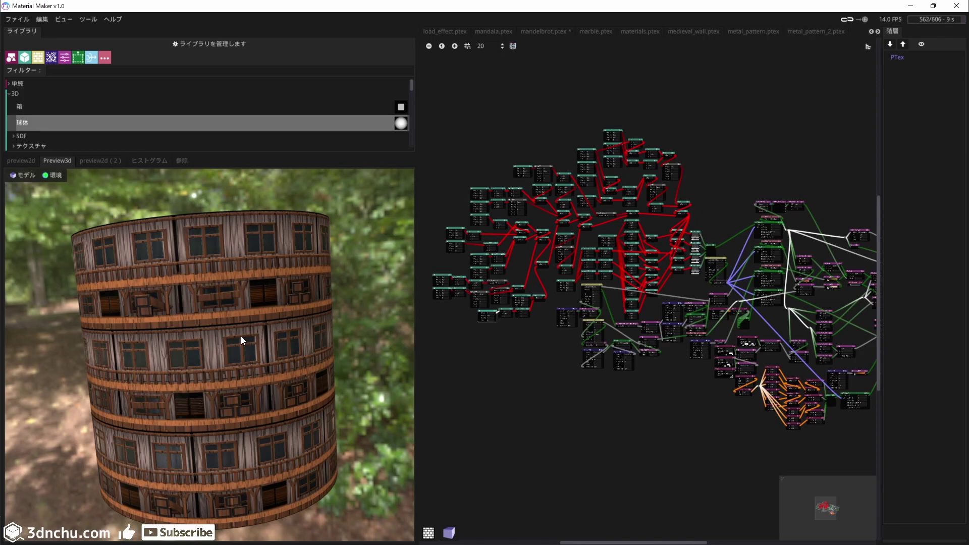
scroll(240, 336, "up", 2)
scroll(247, 381, "up", 3)
mouse_move(248, 381)
left_mouse_down()
mouse_move(189, 402)
mouse_move(235, 388)
left_mouse_up()
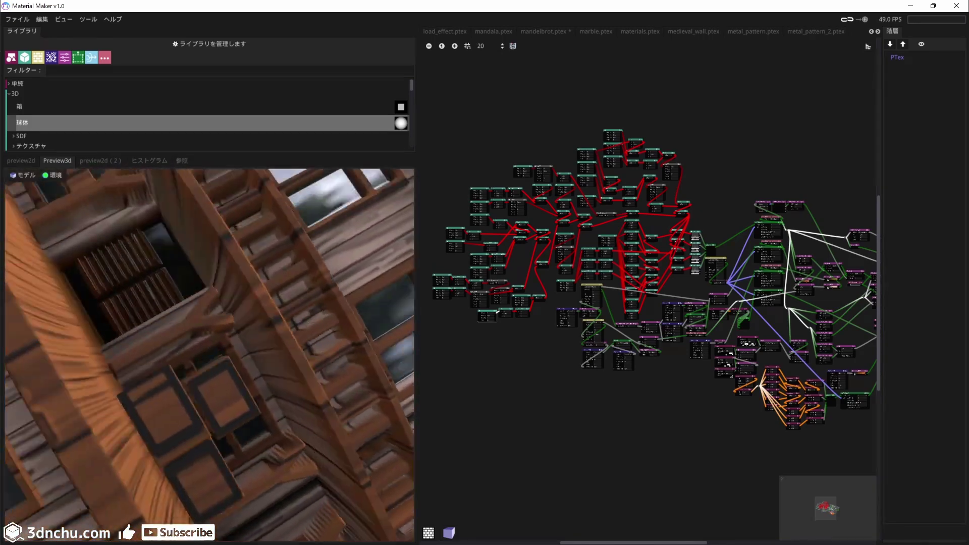